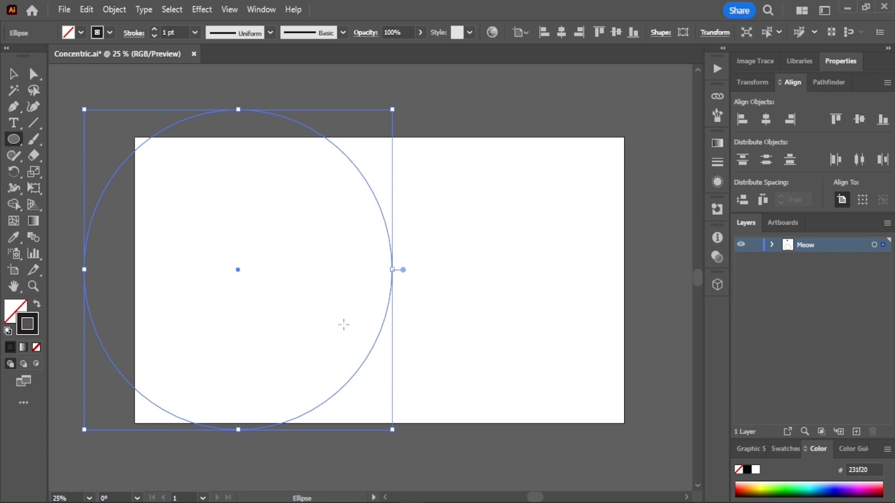
- Center the circle vertically on the artboard, keeping it with no fill and a black 1 pt stroke
left_click(859, 119)
left_click(81, 32)
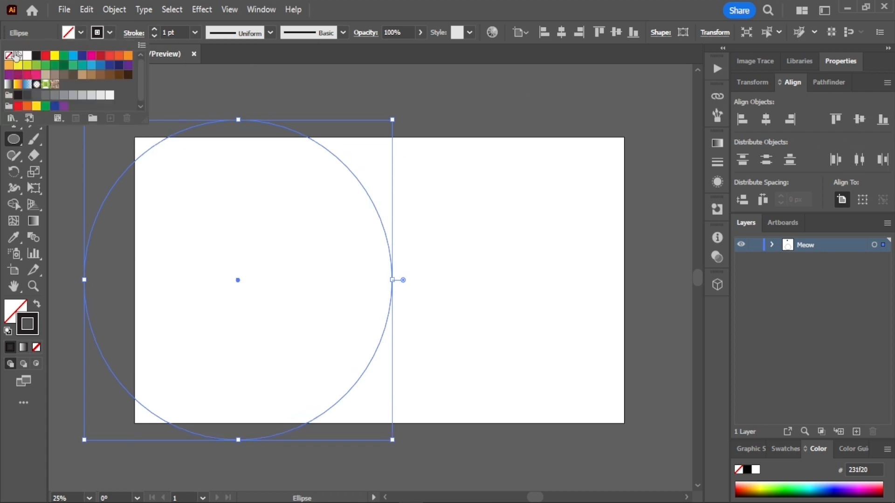
left_click(83, 32)
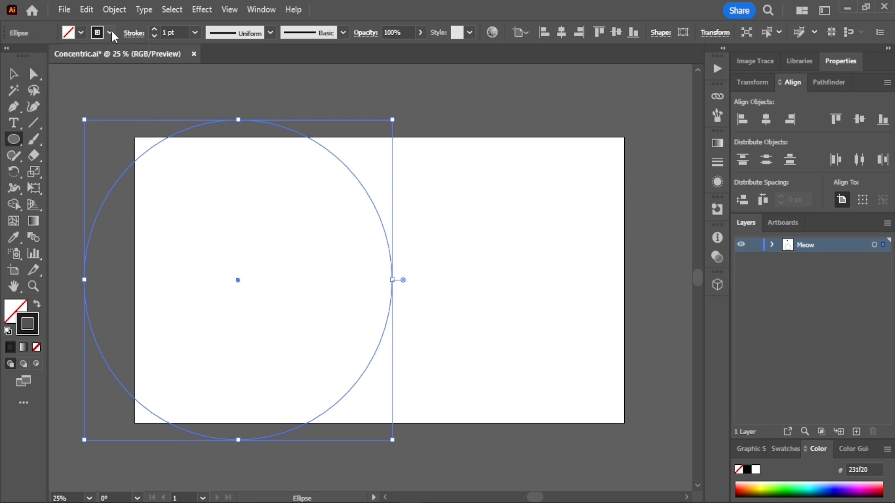
left_click(110, 32)
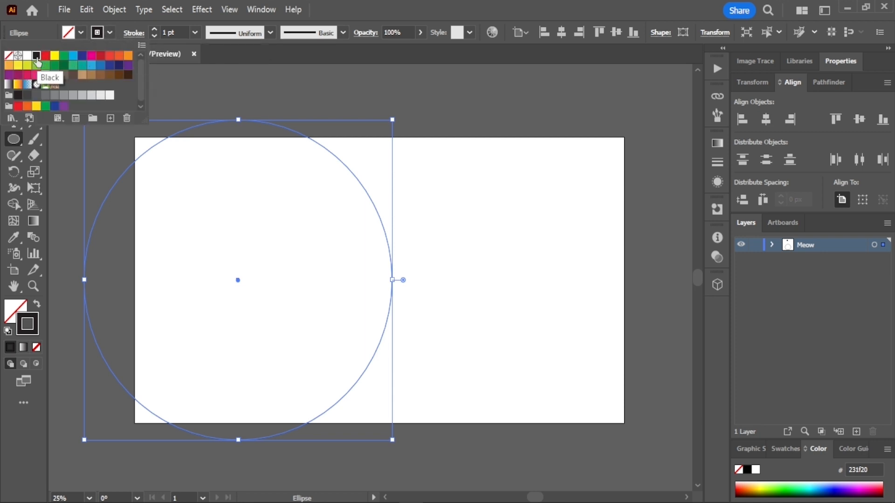
left_click(121, 32)
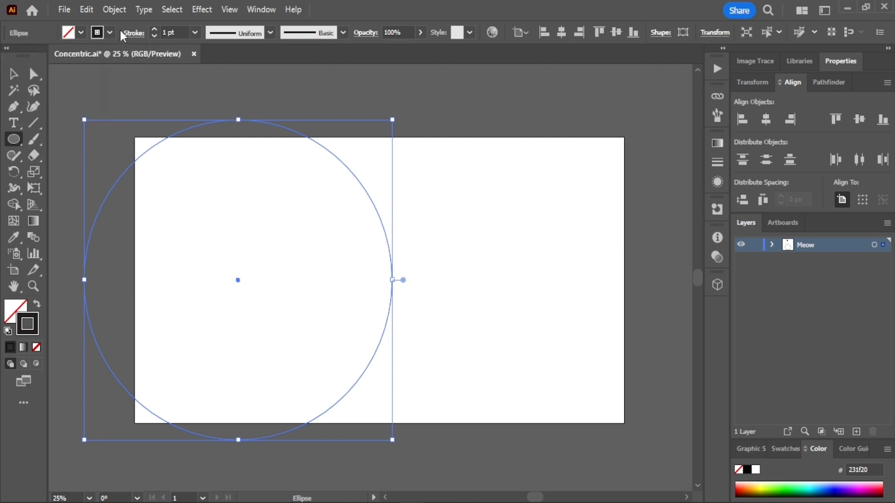
double_click(178, 30)
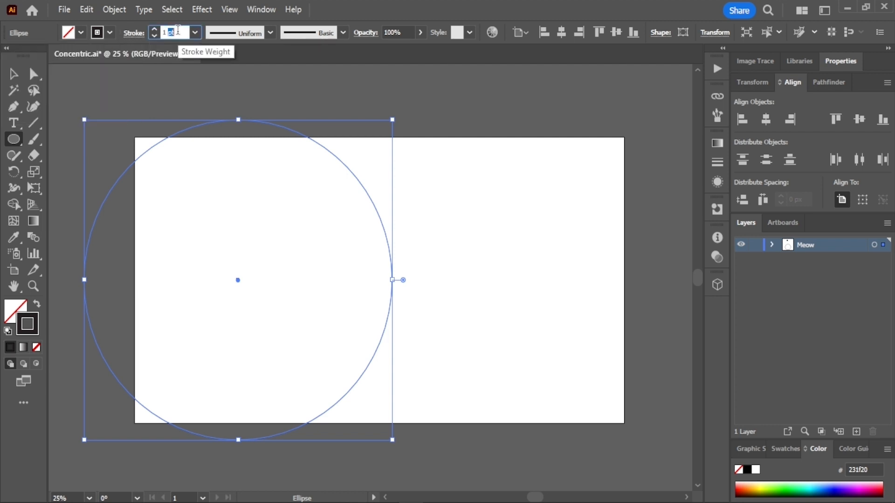
key("Return")
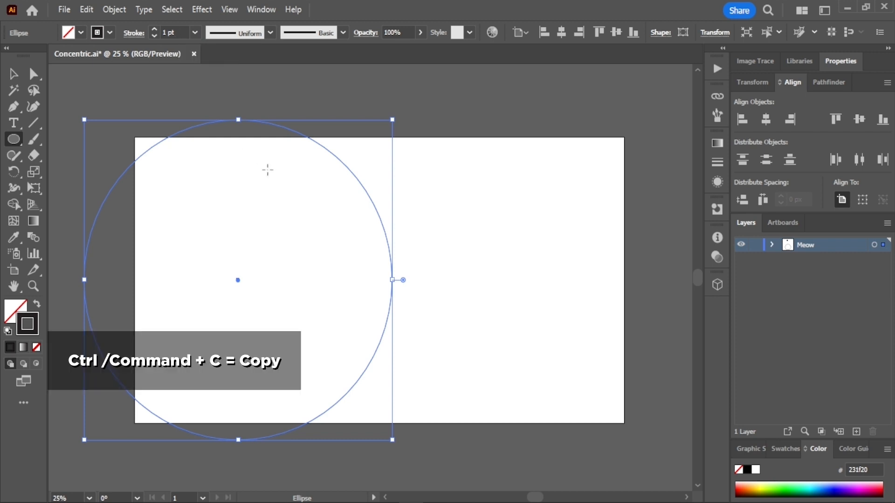
- Paste a copy of the circle in front and scale it down around its center to a tiny concentric circle
key("ctrl+c")
key("ctrl+f")
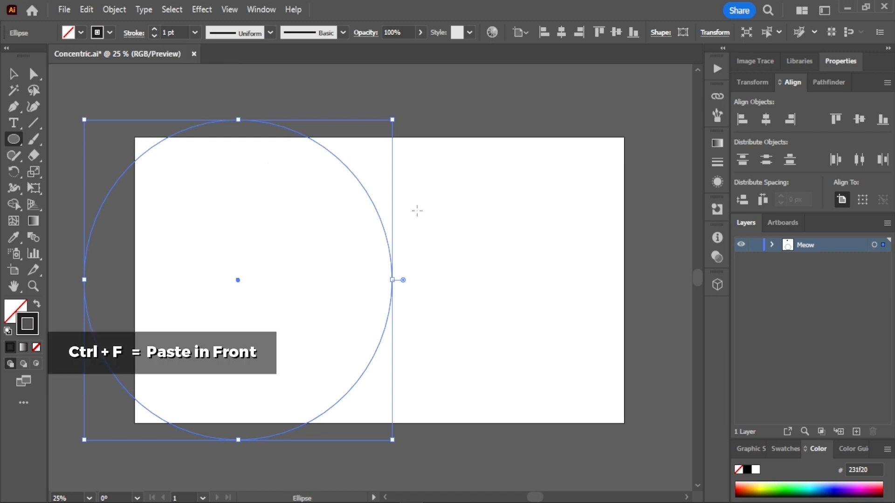
left_click_drag(395, 120, 256, 274)
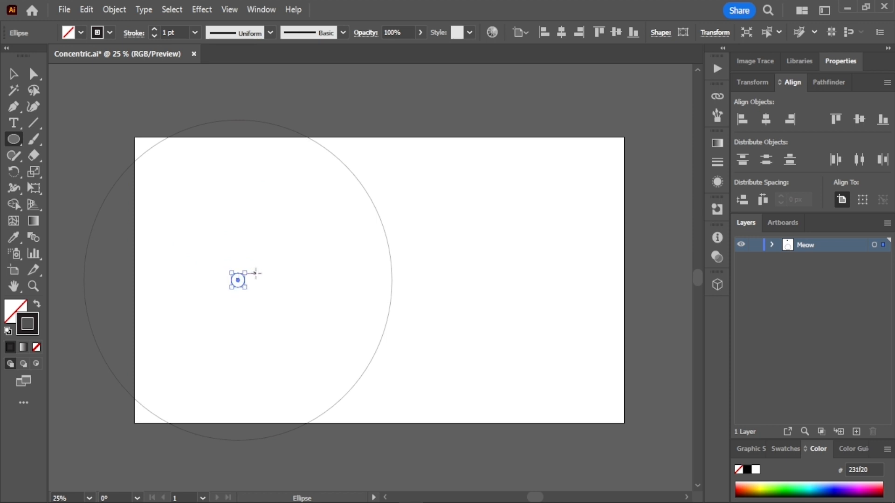
- Set the stroke weight of the tiny inner circle to 15 pt
left_click(175, 32)
type("15")
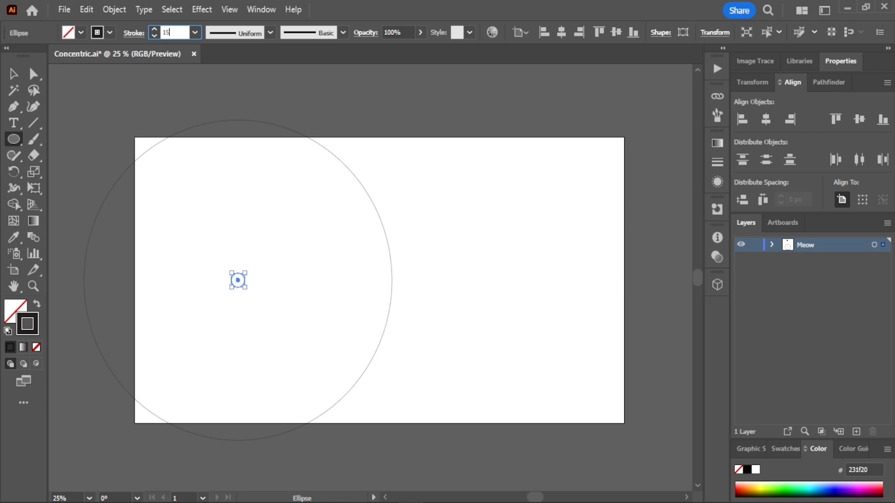
key("Return")
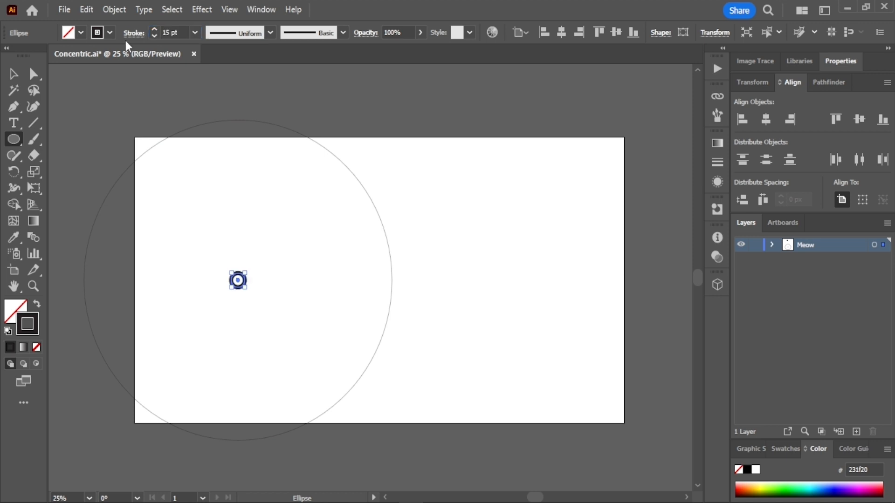
- Blend the small inner circle with the large outer circle using the Blend tool
left_click(14, 75)
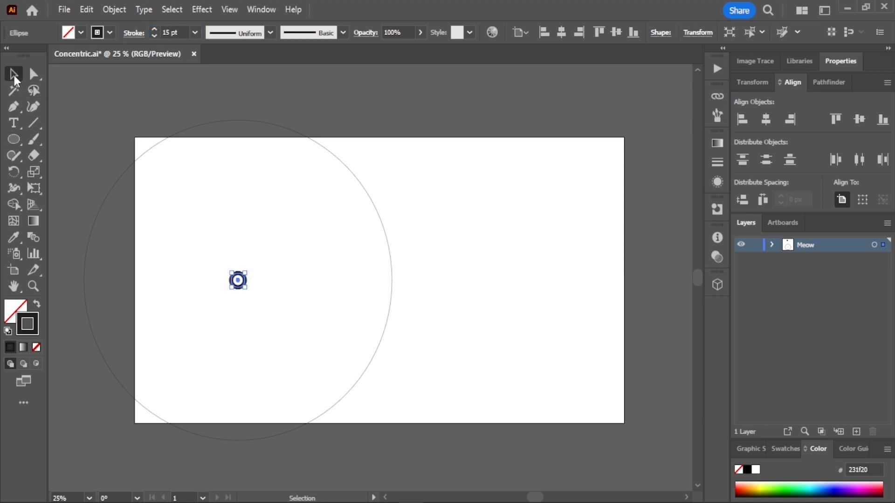
left_click(37, 236)
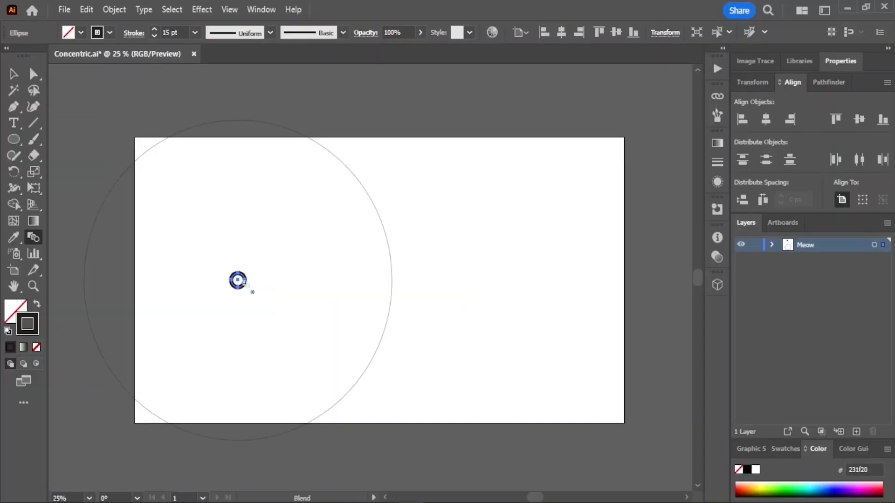
left_click(392, 282)
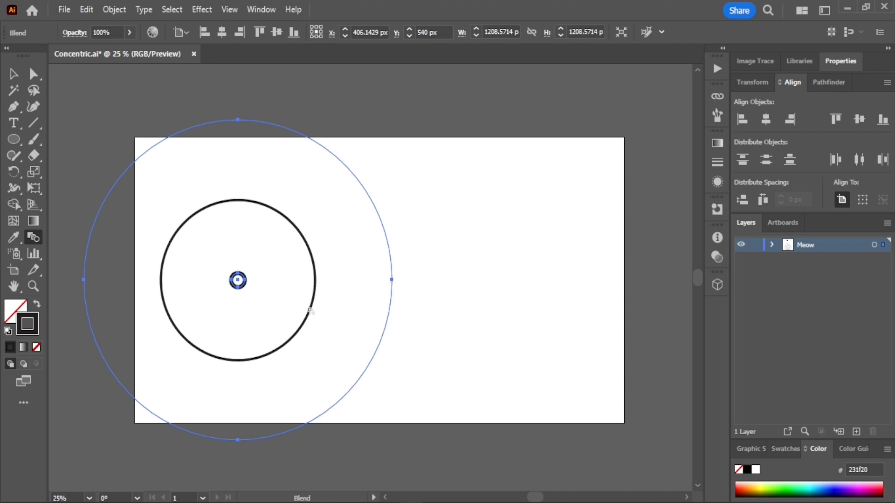
- Set the blend spacing to Specified Steps with 23 steps
double_click(33, 237)
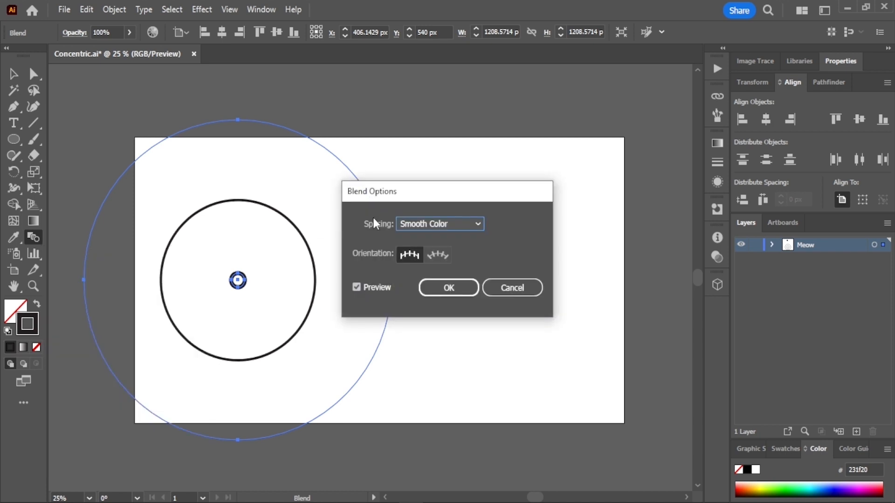
left_click(470, 222)
left_click(459, 254)
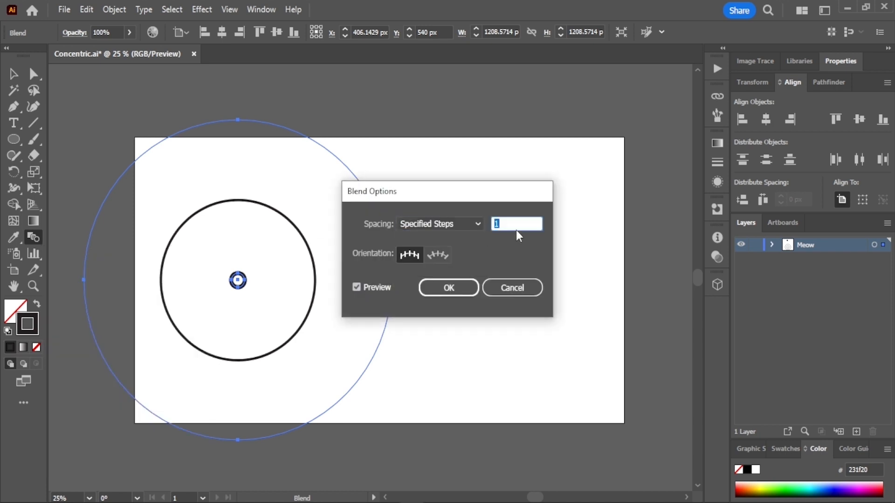
key("Up")
key("Up")
key("Up")
key("Up")
key("Up")
key("Up")
key("Up")
key("Up")
key("Up")
key("Up")
key("Up")
key("Up")
key("Up")
key("Up")
key("Up")
key("Up")
key("Up")
key("Up")
key("Up")
key("Up")
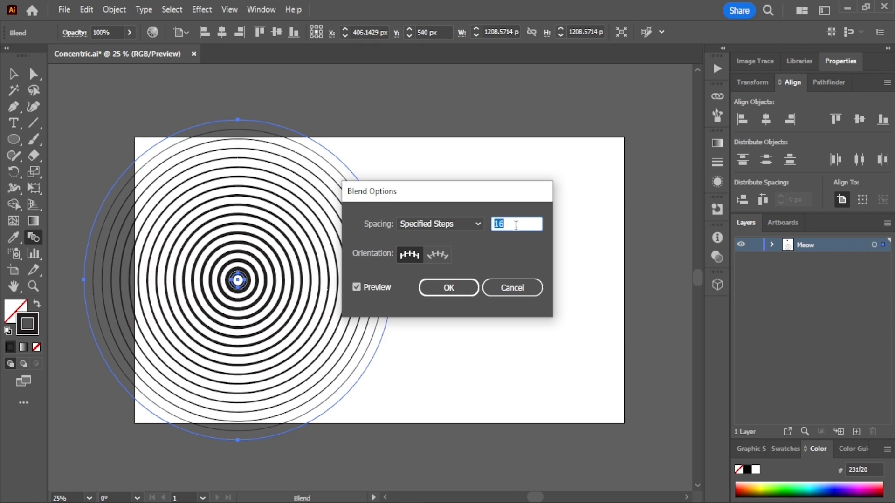
left_click(462, 292)
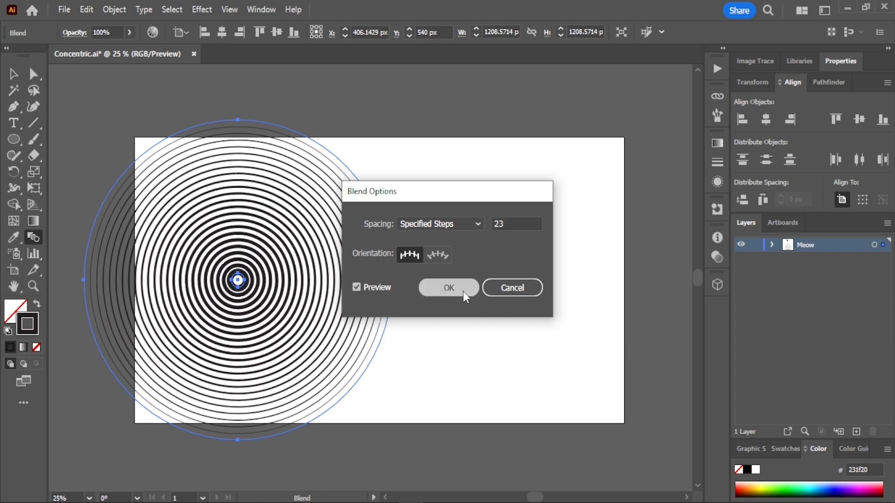
- Duplicate the concentric circle blend to the right, centering the copy at about X 1737 px, Y 538 px
left_click(13, 73)
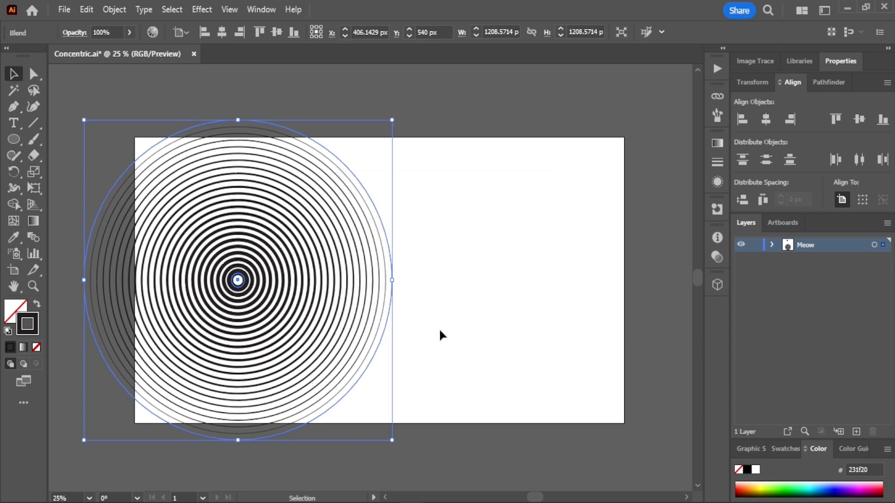
left_click_drag(267, 300, 328, 296)
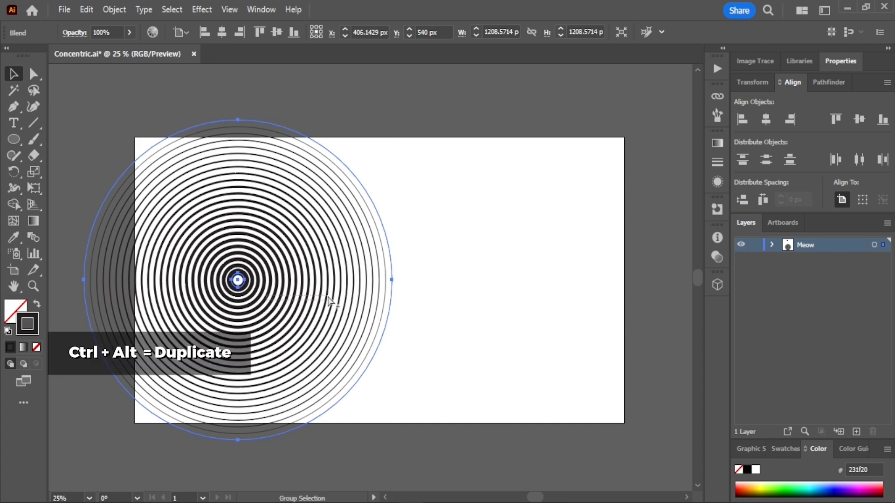
left_click(329, 297)
left_click(240, 286)
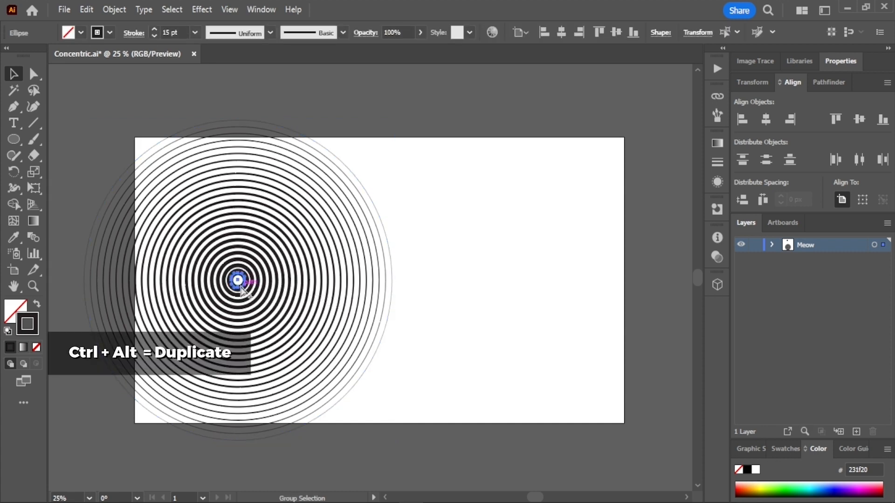
left_click(421, 297)
left_click(391, 306)
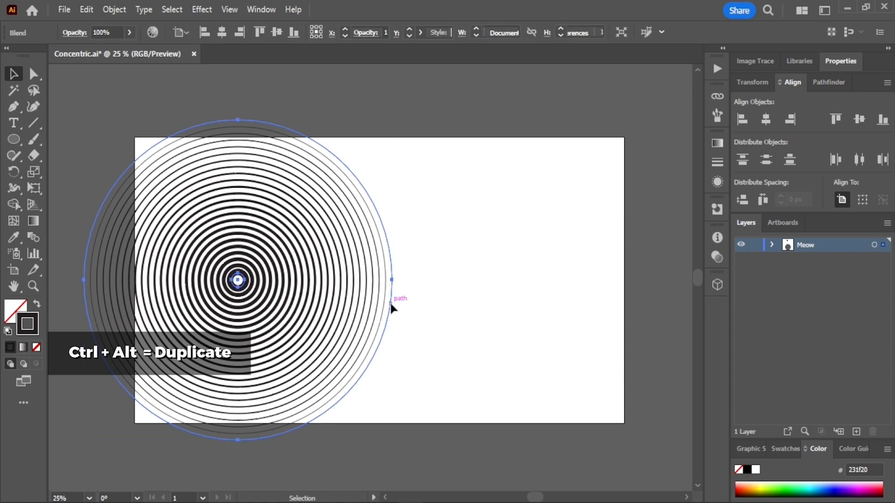
left_click_drag(391, 307, 645, 308)
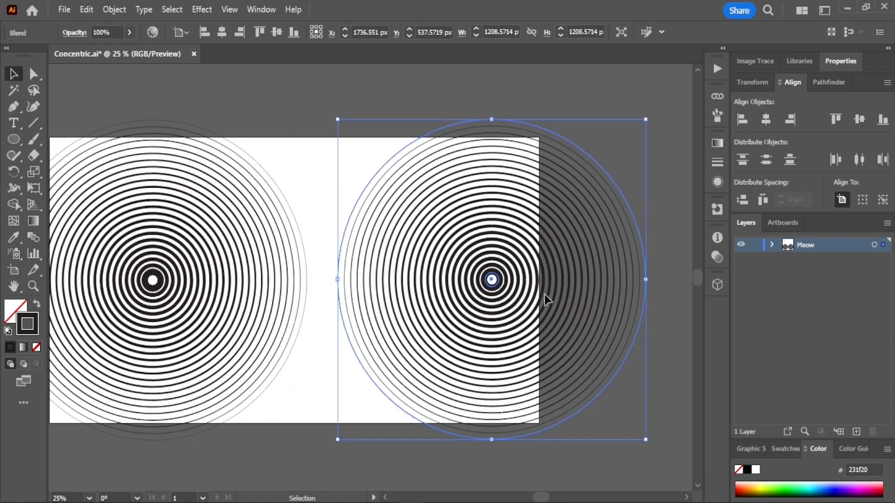
- Isolate the duplicated blend and set its inner circle's stroke weight to 1 pt
double_click(499, 287)
left_click(491, 279)
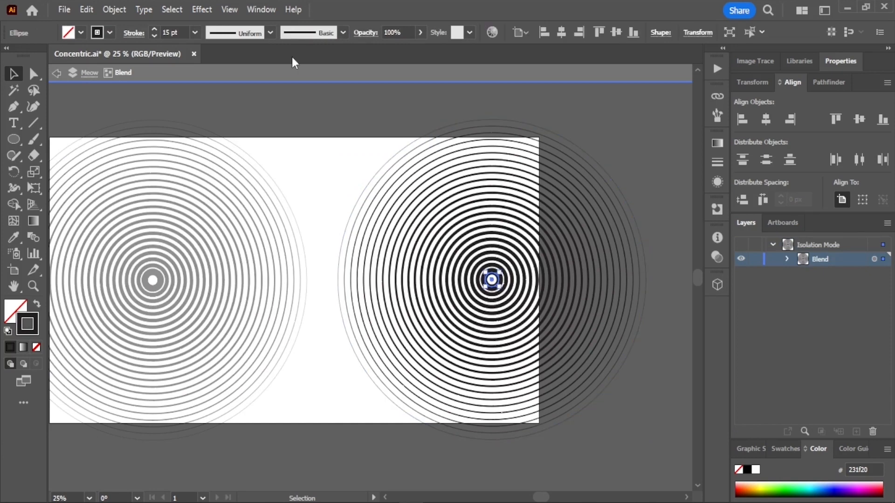
left_click(174, 33)
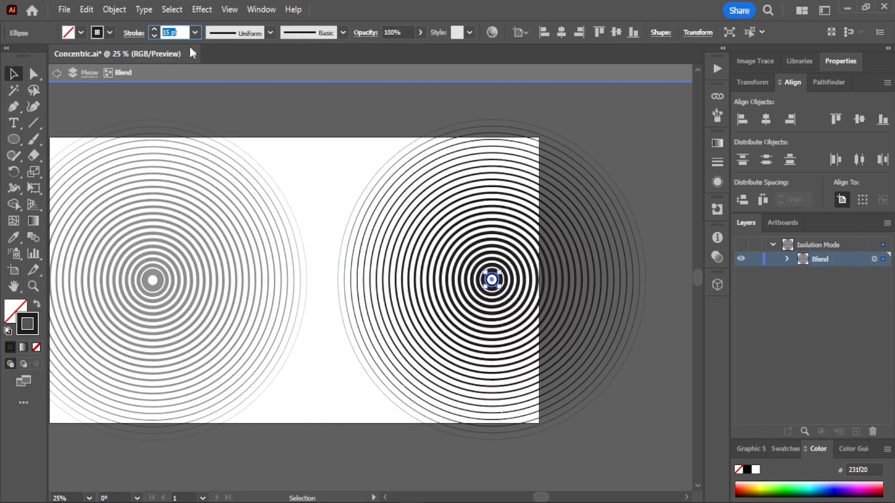
type("1")
key("Return")
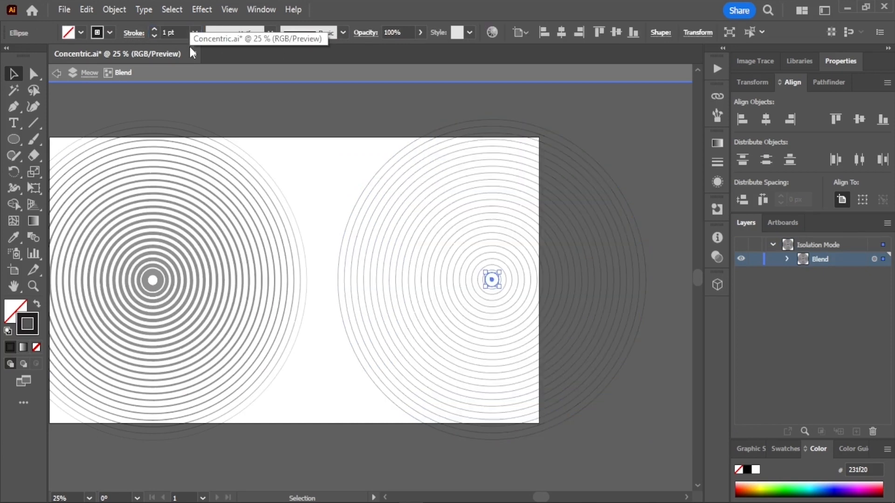
- Set the stroke weight of the duplicated blend's outer circle to 15 pt and leave isolation mode
left_click(608, 392)
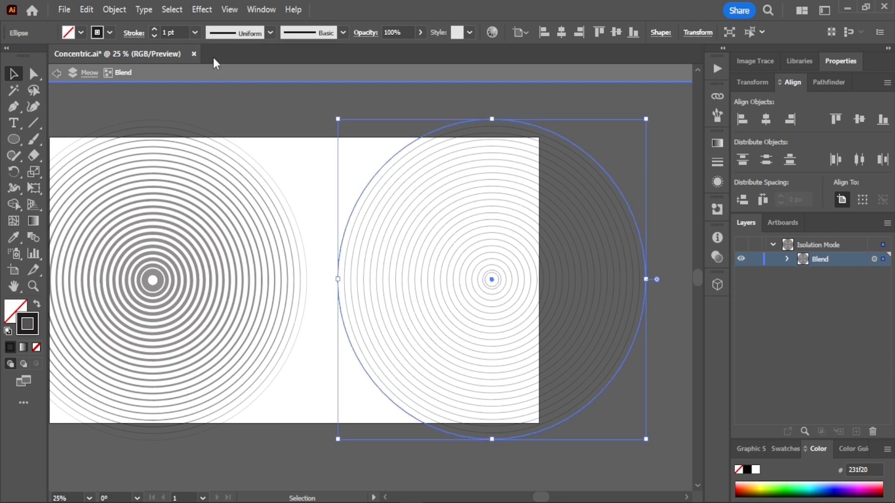
left_click_drag(179, 32, 136, 35)
type("15")
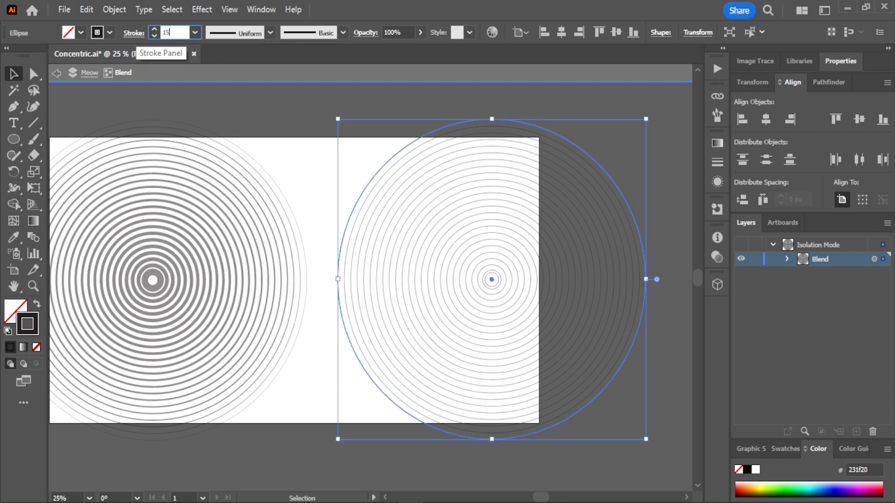
key("Return")
double_click(298, 154)
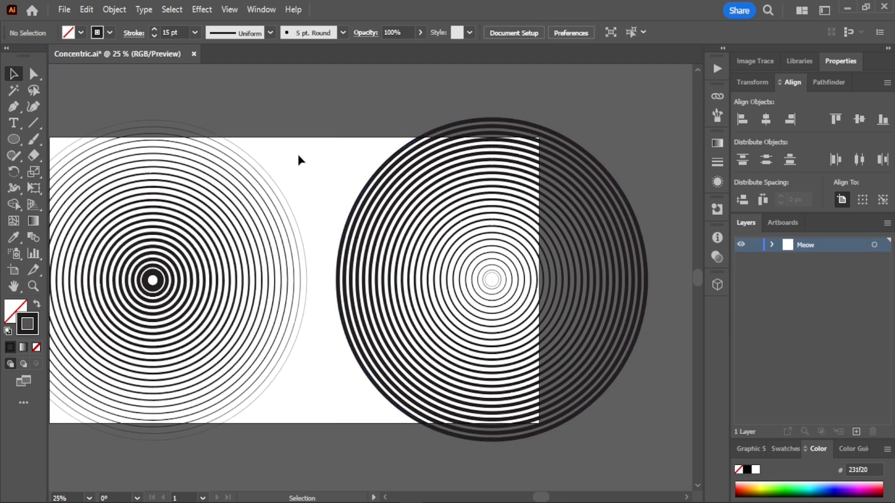
- Select the linked Cat.png silhouette above the artboard and check which workspace is active
left_click_drag(308, 180, 339, 174)
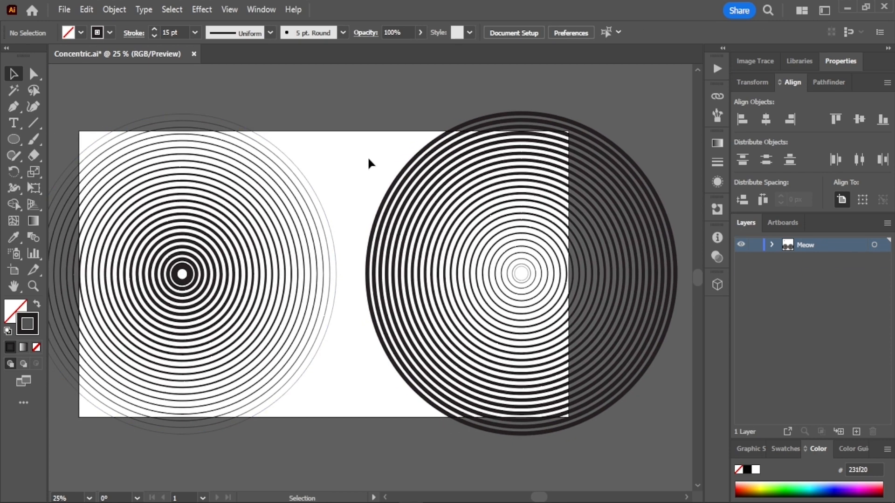
scroll(350, 167, "down", 1)
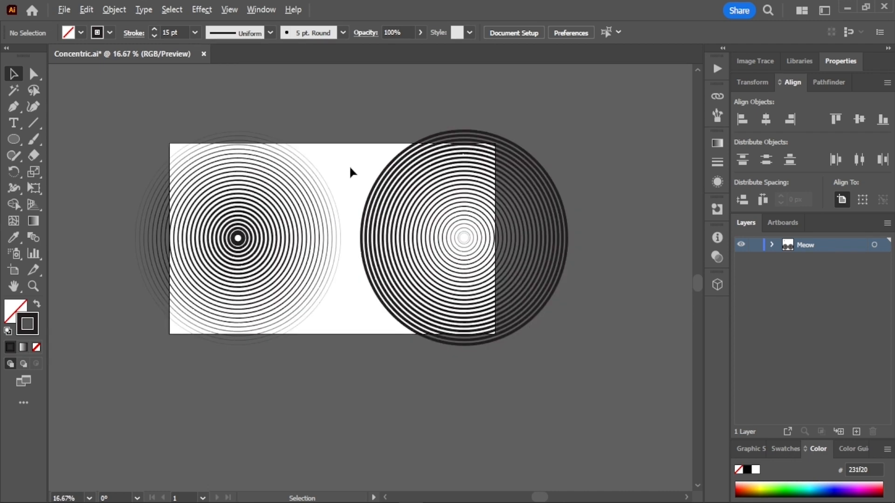
left_click_drag(342, 147, 361, 269)
left_click_drag(233, 114, 333, 222)
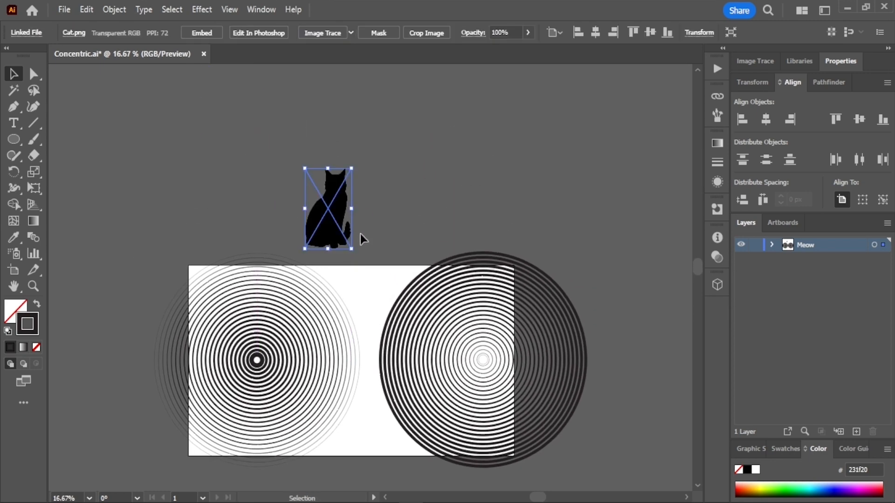
left_click_drag(351, 281, 330, 261)
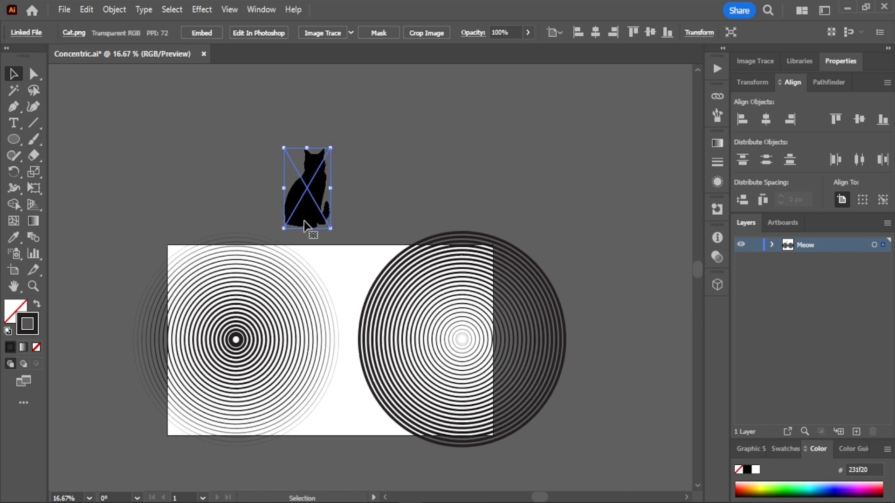
scroll(300, 198, "up", 2)
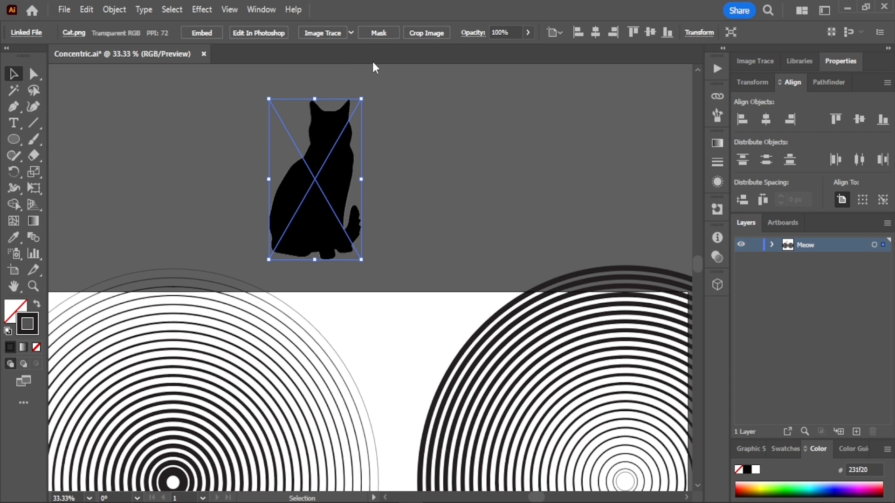
left_click(829, 13)
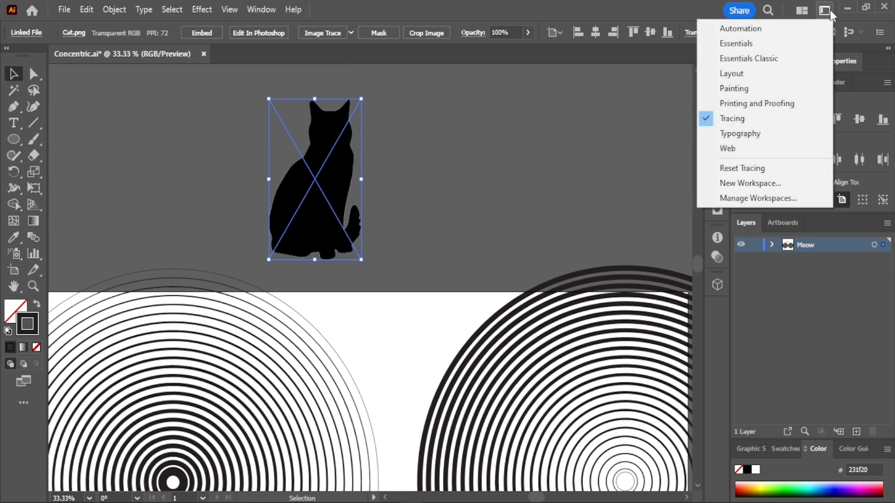
left_click(351, 86)
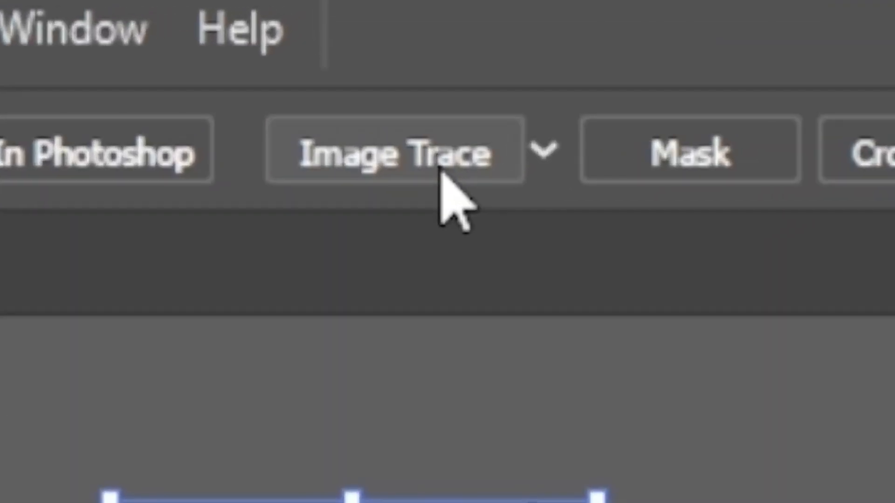
- Image Trace the linked cat picture, expand the tracing and ungroup the resulting paths
left_click(330, 37)
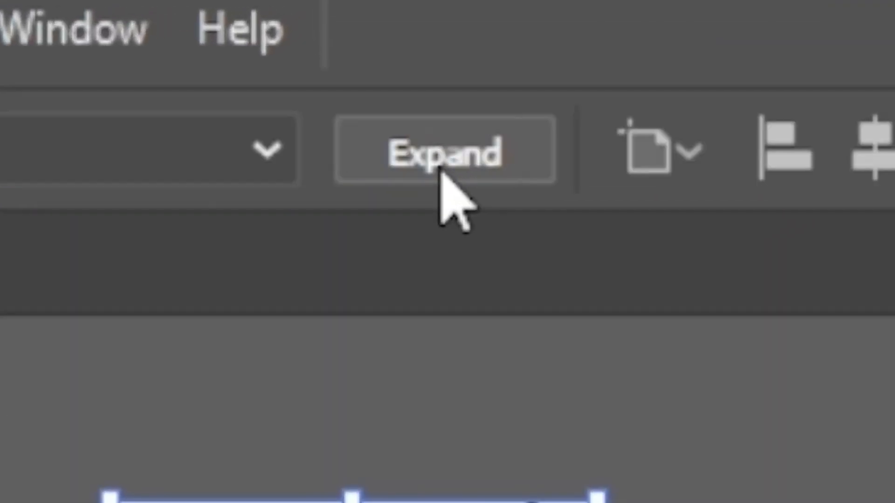
left_click(440, 172)
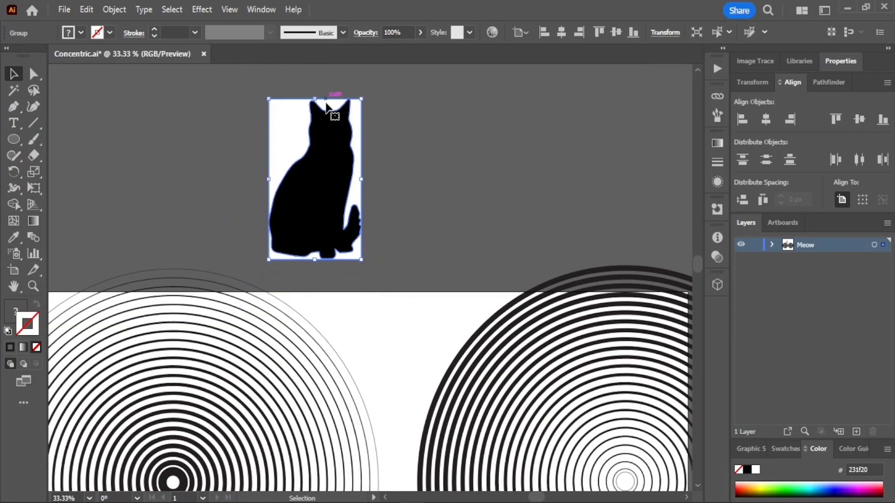
right_click(326, 130)
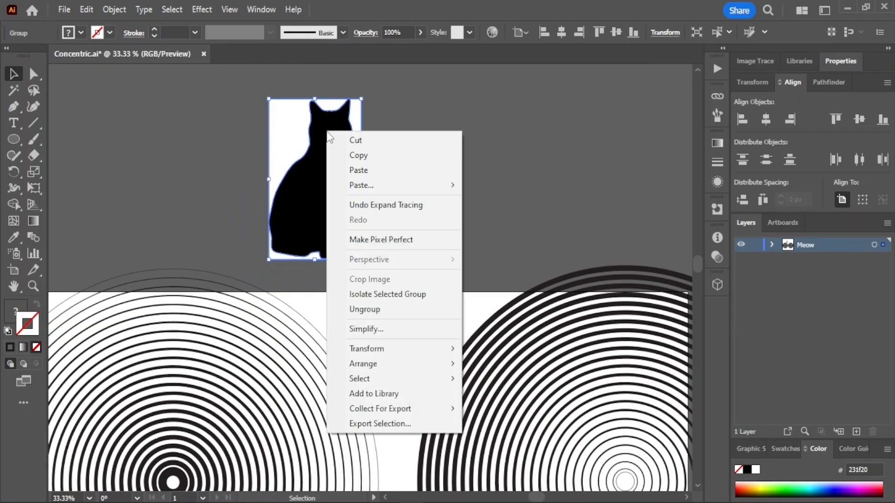
left_click(365, 308)
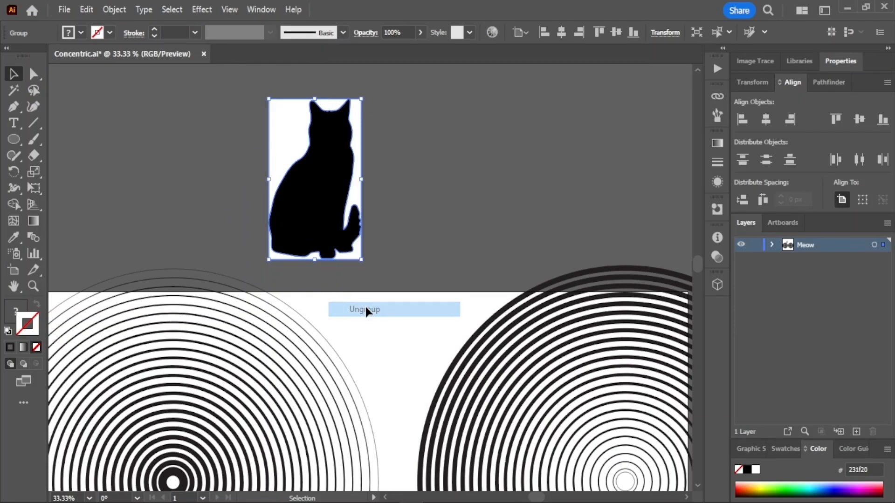
left_click(398, 189)
- Select the white background shapes around the traced cat with the Magic Wand and delete them
key("y")
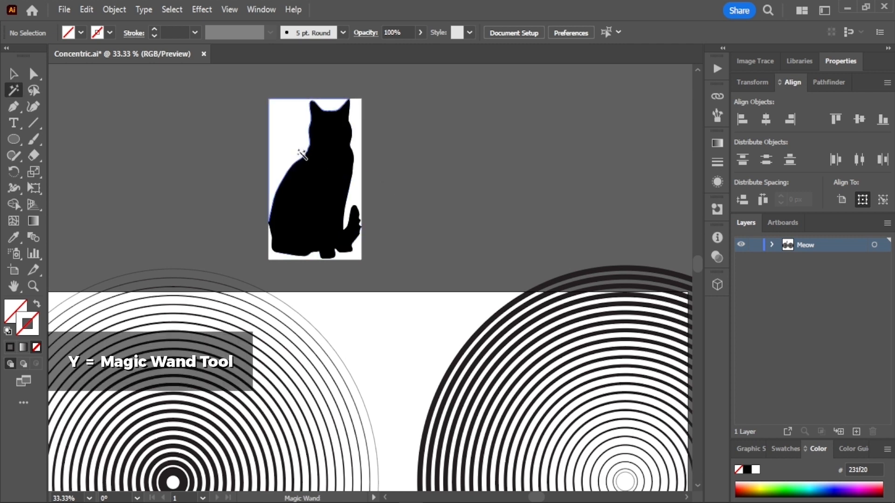
left_click(283, 140)
key("Delete")
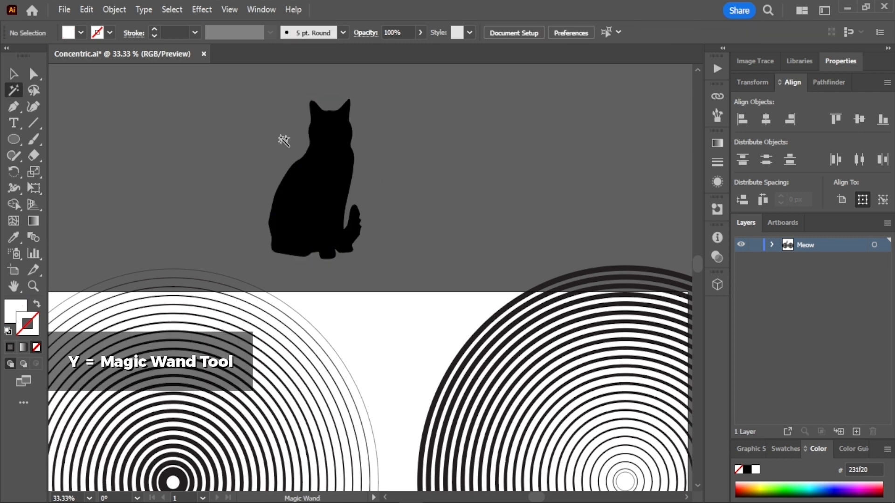
- Select the cat silhouette and set its fill to the black swatch that matches the circles
left_click(14, 74)
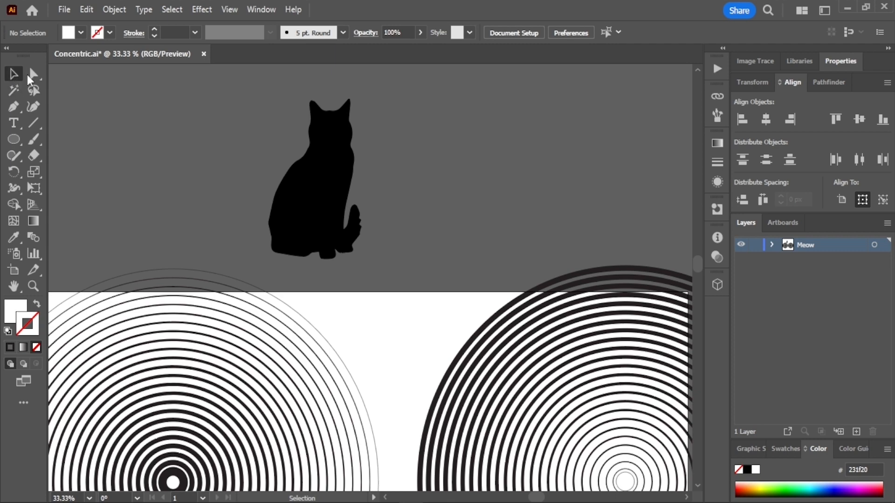
left_click(328, 185)
scroll(376, 177, "down", 1)
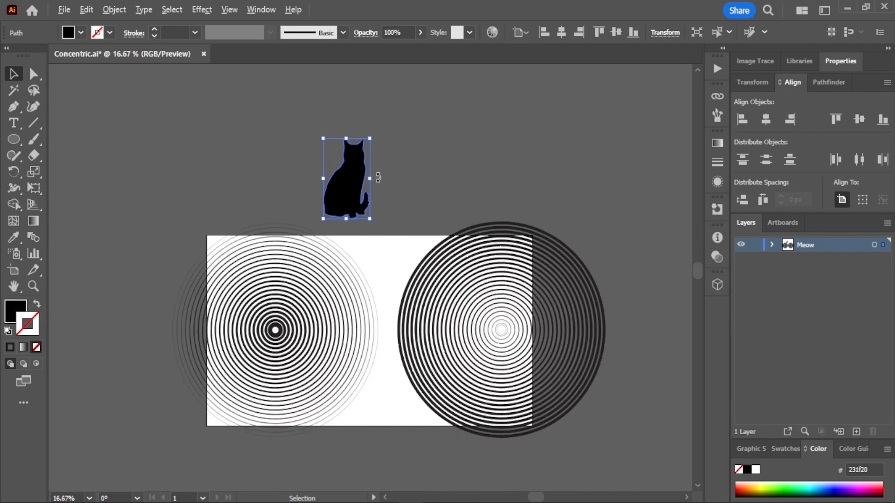
key("space")
left_click_drag(389, 205, 404, 167)
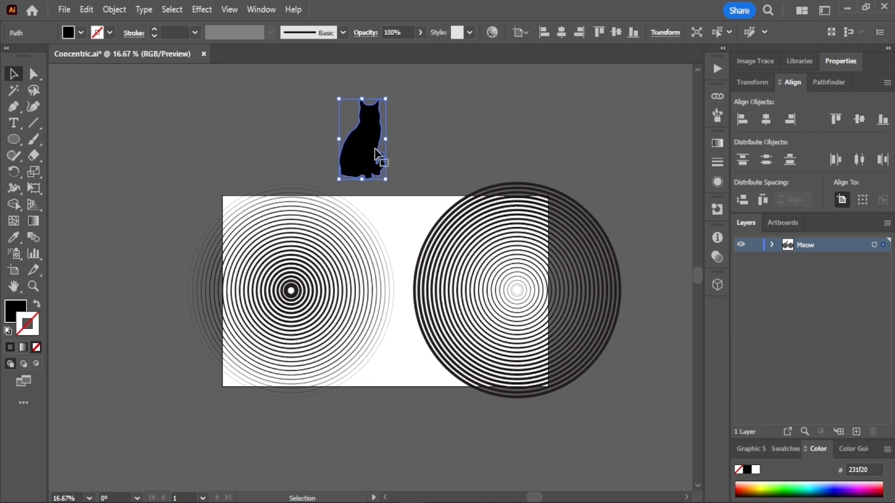
left_click(80, 32)
left_click(82, 56)
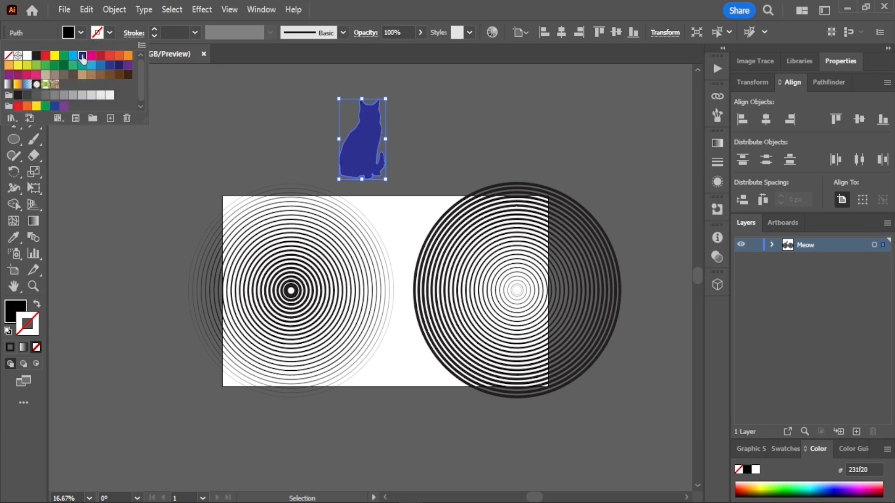
left_click(38, 56)
left_click(359, 156)
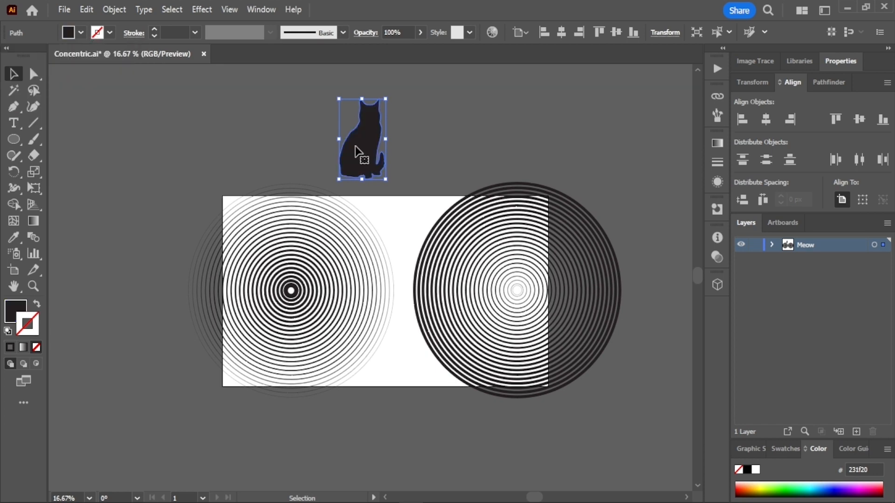
- Move the cat silhouette onto the centre of the left circle blend and bring it to the front
left_click_drag(363, 150, 286, 296)
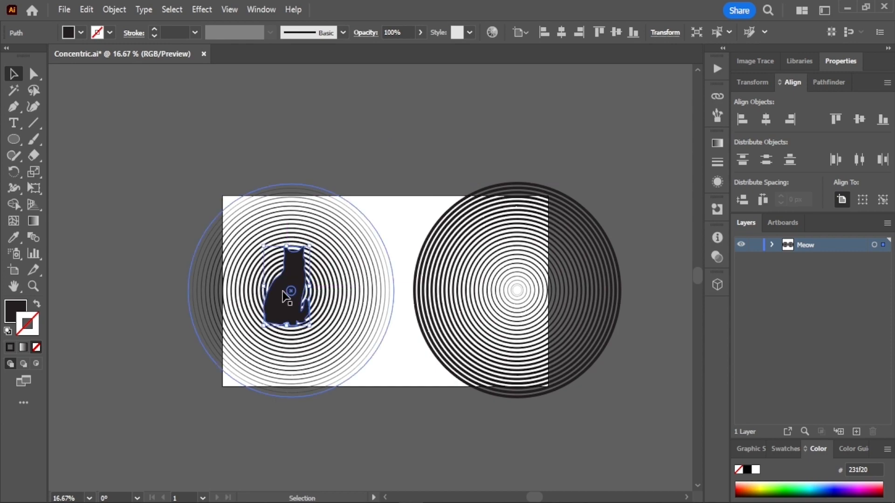
scroll(283, 291, "up", 3)
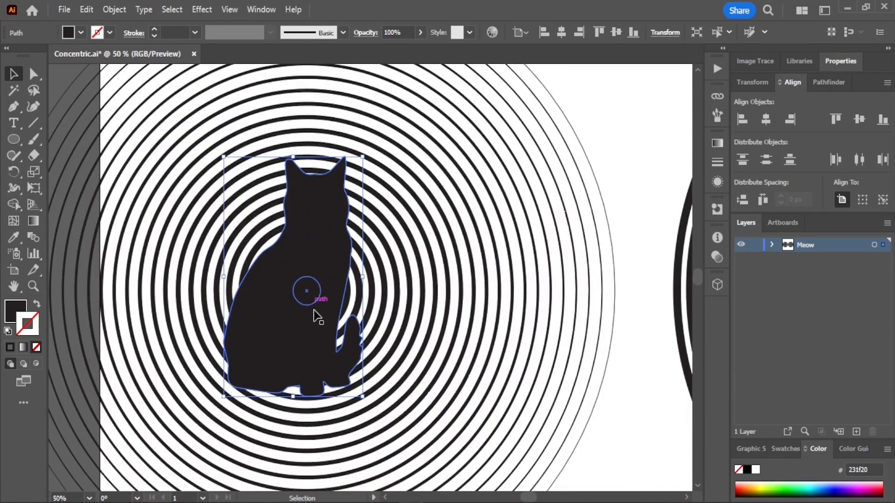
scroll(288, 296, "down", 2)
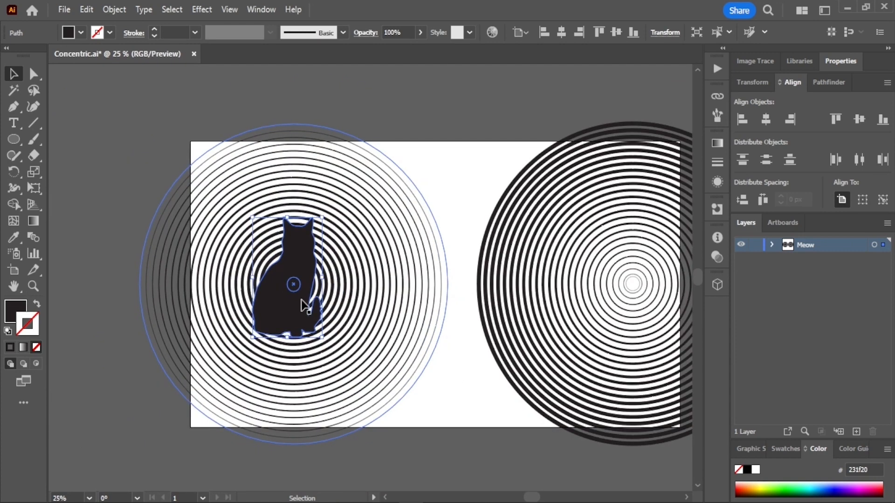
right_click(302, 312)
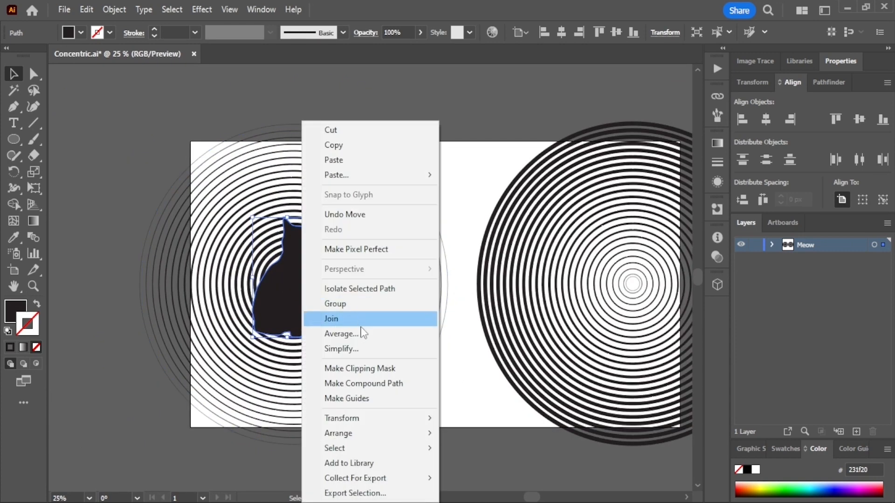
mouse_move(373, 435)
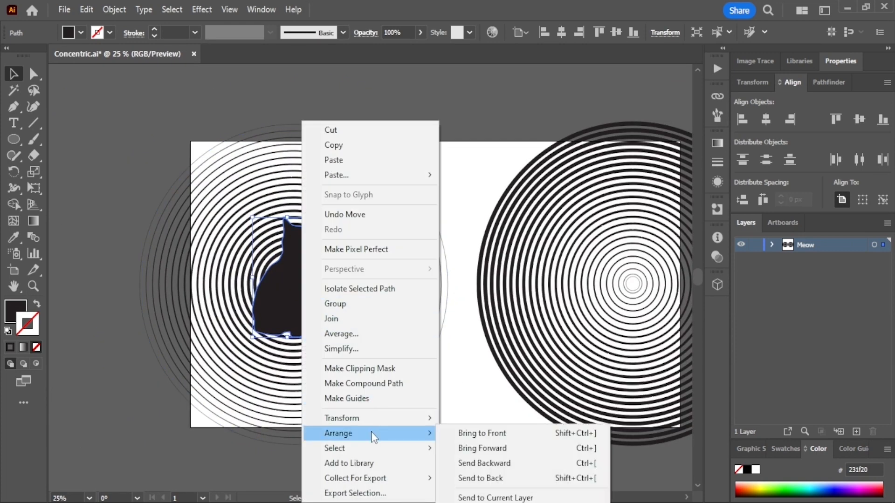
left_click(487, 434)
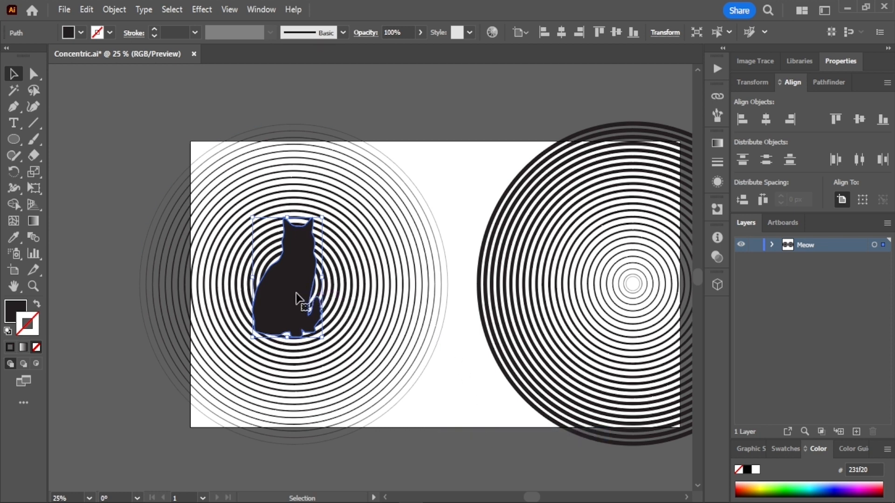
- Shift the cat slightly to the right and use it as a clipping mask for the left circle blend
left_click_drag(295, 297, 303, 298)
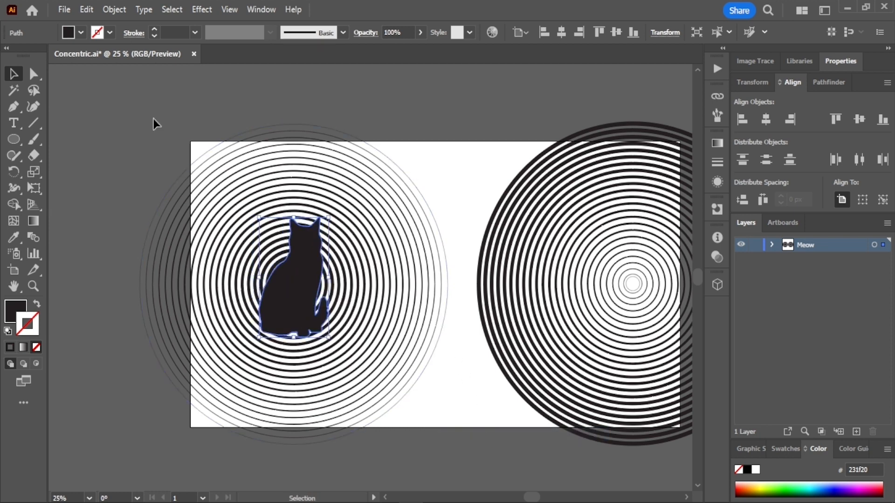
left_click_drag(146, 114, 424, 407)
right_click(300, 306)
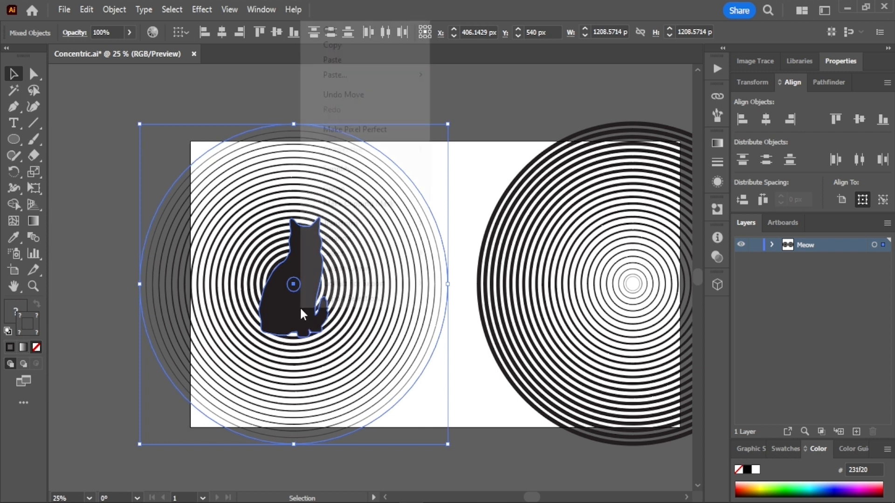
left_click(348, 204)
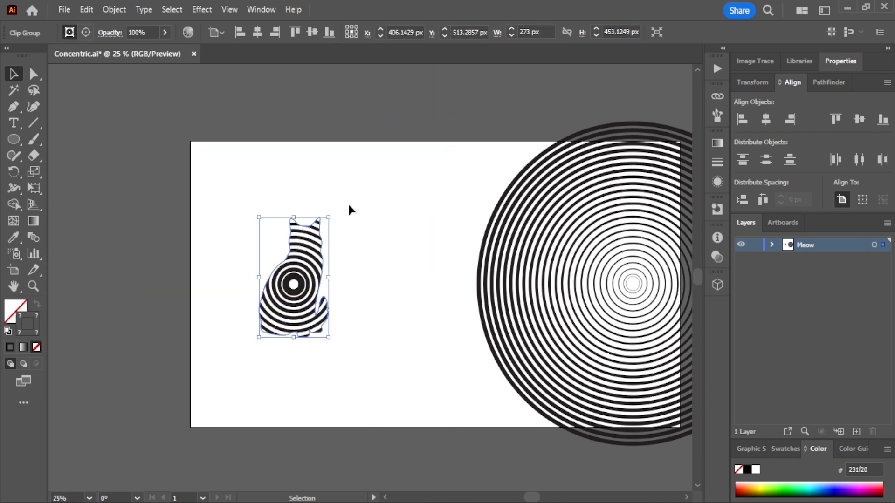
left_click(348, 241)
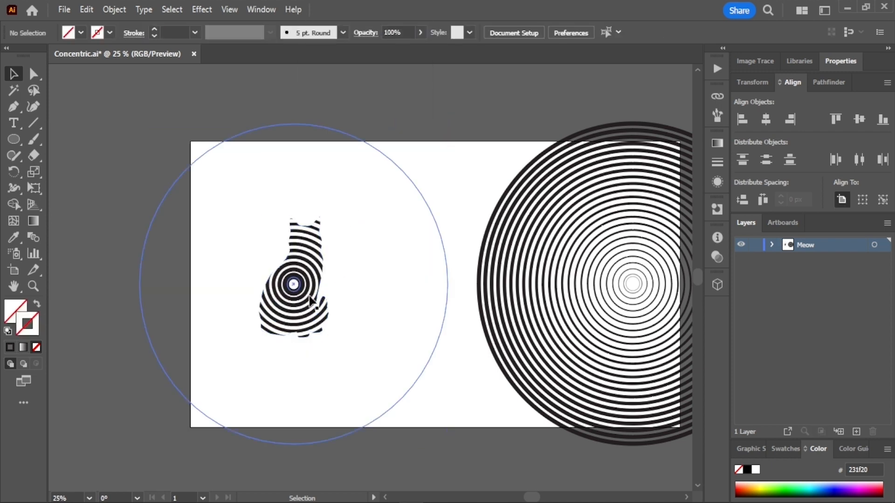
- Move the clipped cat onto the right circle blend so their centres coincide, at about X 1541 px, Y 513 px
left_click_drag(297, 292, 275, 299)
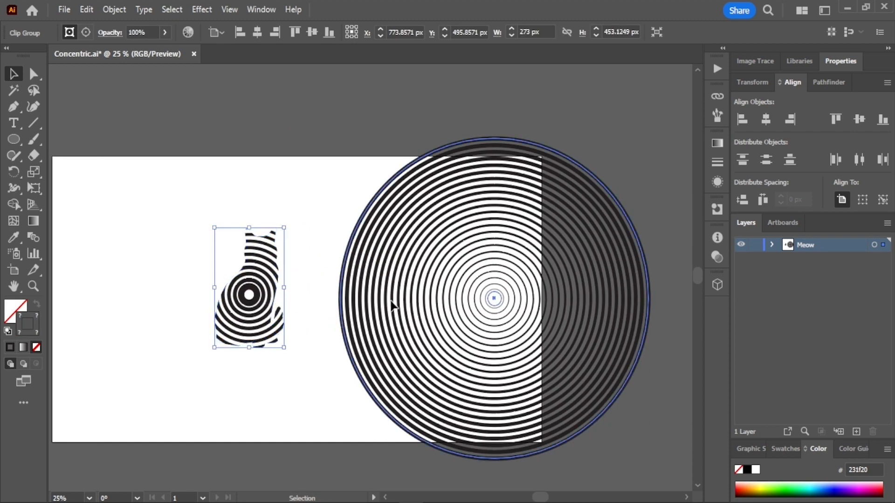
left_click_drag(394, 304, 345, 304)
left_click_drag(264, 303, 421, 284)
scroll(466, 306, "up", 3)
scroll(421, 284, "down", 2)
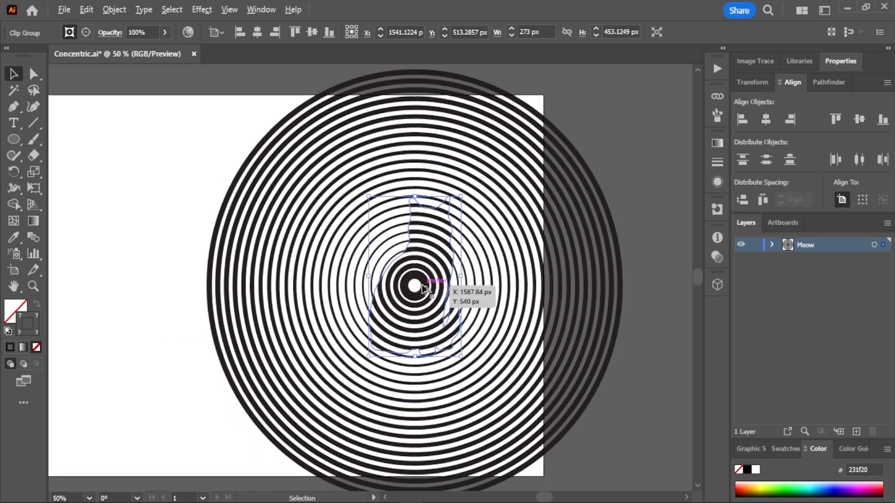
left_click(572, 344)
- Select the clipped cat together with the circle blend and move both to the middle of the artboard
scroll(572, 344, "down", 2)
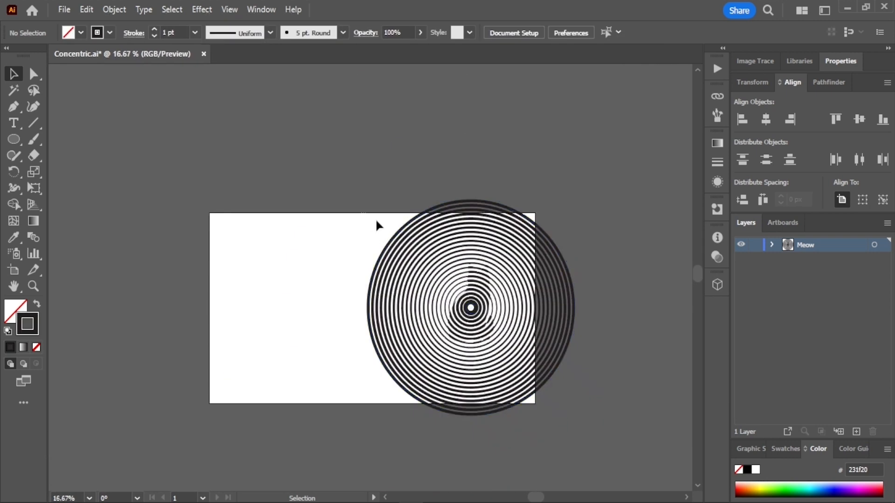
left_click_drag(376, 218, 536, 373)
left_click_drag(483, 319, 384, 320)
scroll(394, 350, "up", 2)
left_click(554, 329)
- Examine how the cat hidden in the concentric circles reads at close and distant zoom levels
scroll(553, 329, "up", 2)
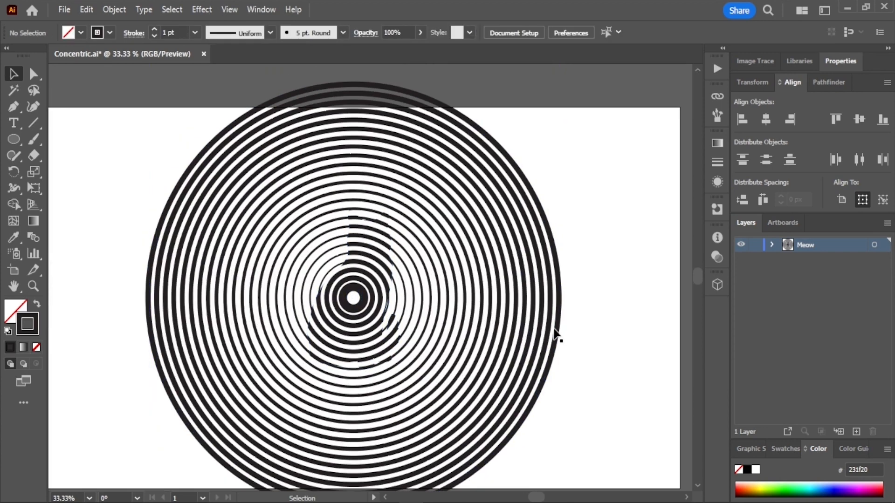
scroll(518, 324, "down", 1)
scroll(517, 322, "down", 1)
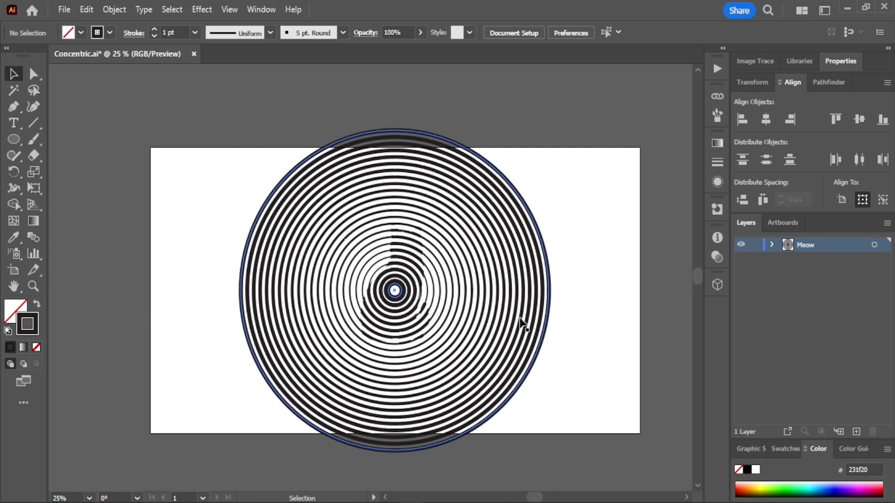
scroll(449, 282, "down", 3)
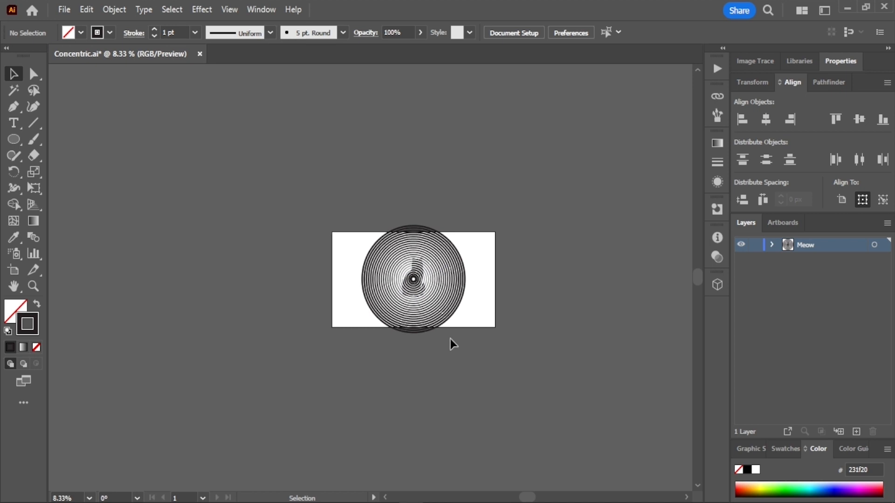
left_click_drag(477, 348, 457, 314)
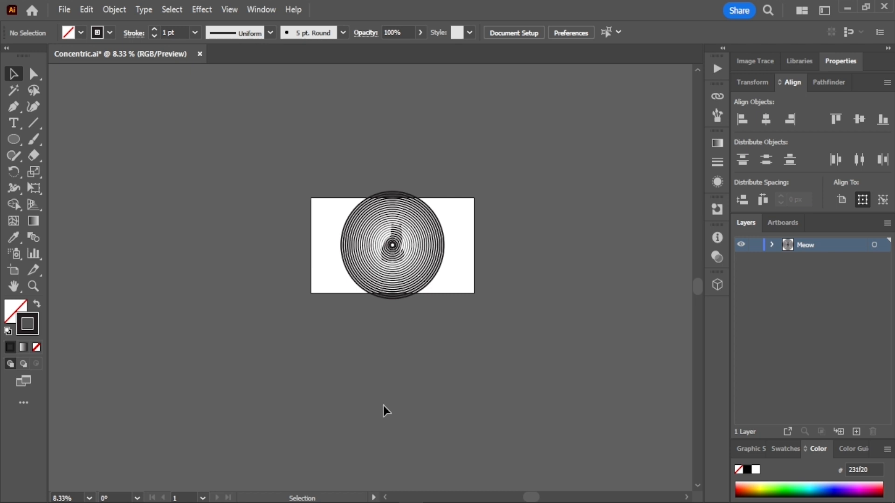
key("alt")
scroll(388, 447, "up", 2)
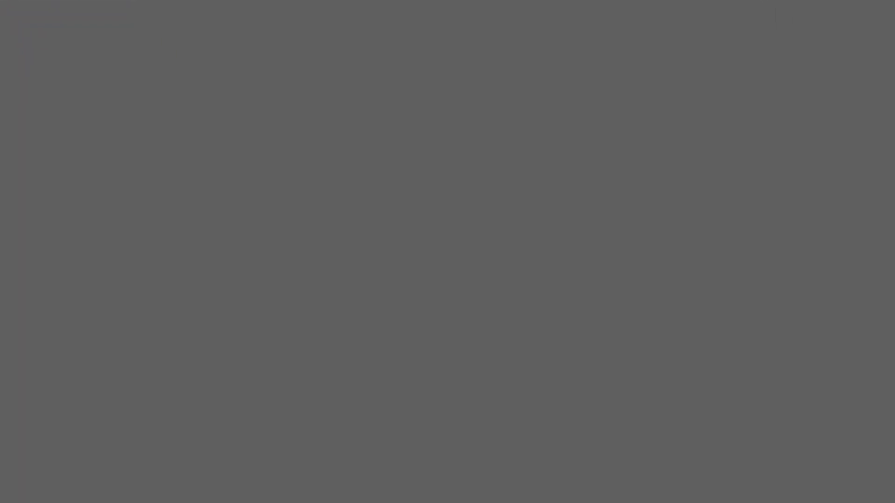